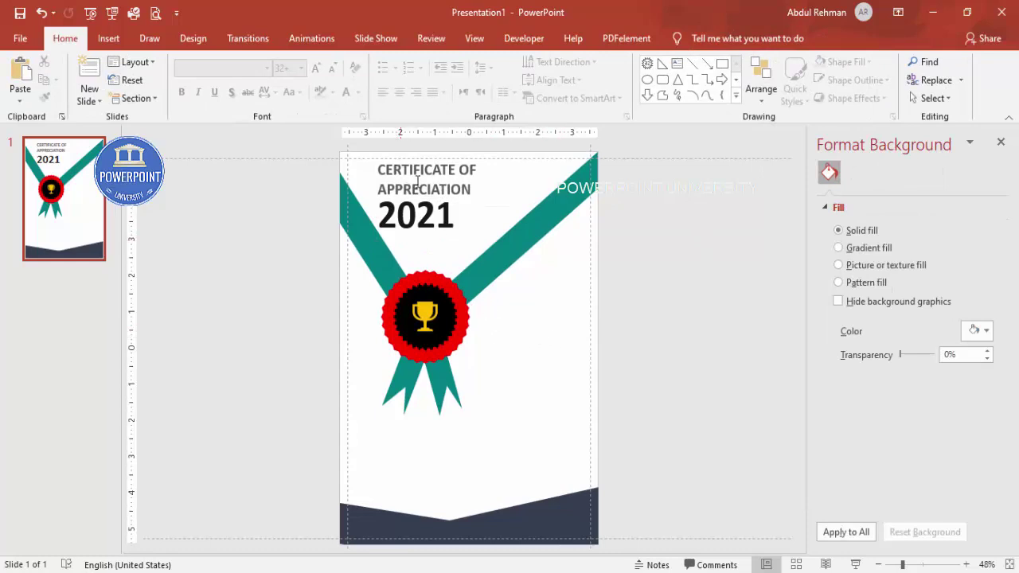
- Duplicate the title beside the trophy seal, remove its bold and shrink it to 20 pt
click(455, 176)
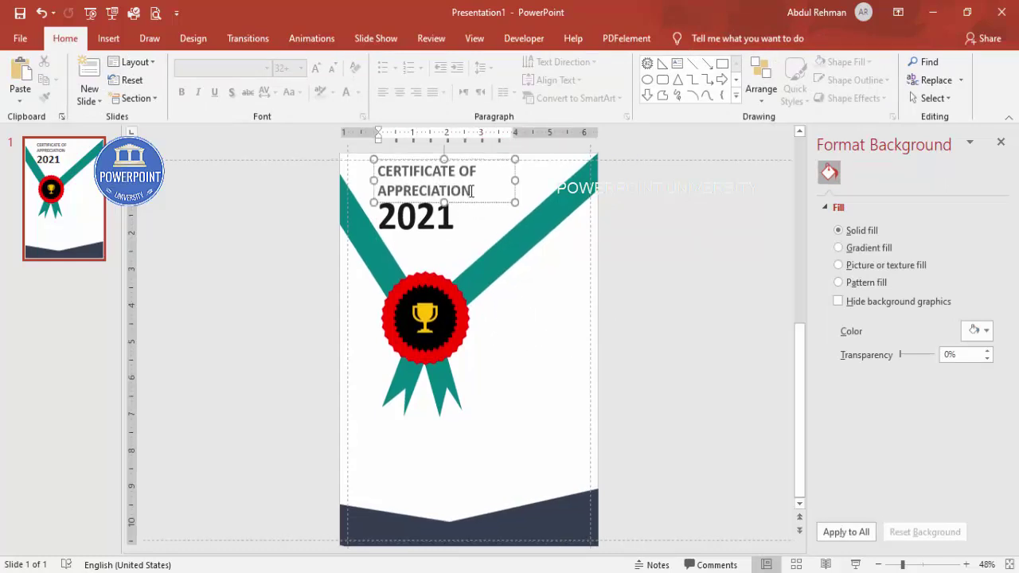
drag(484, 205, 607, 335)
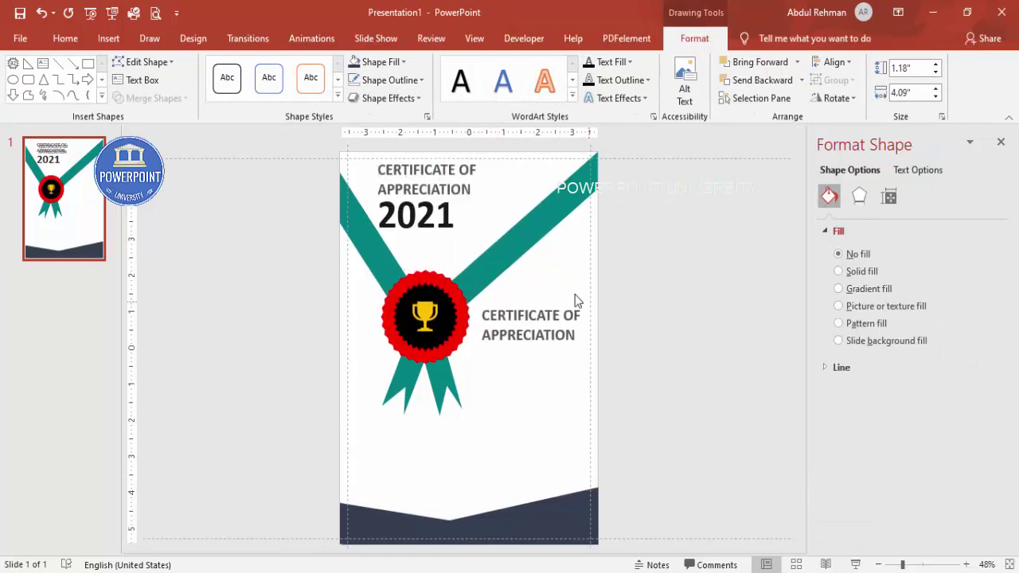
click(65, 38)
click(181, 91)
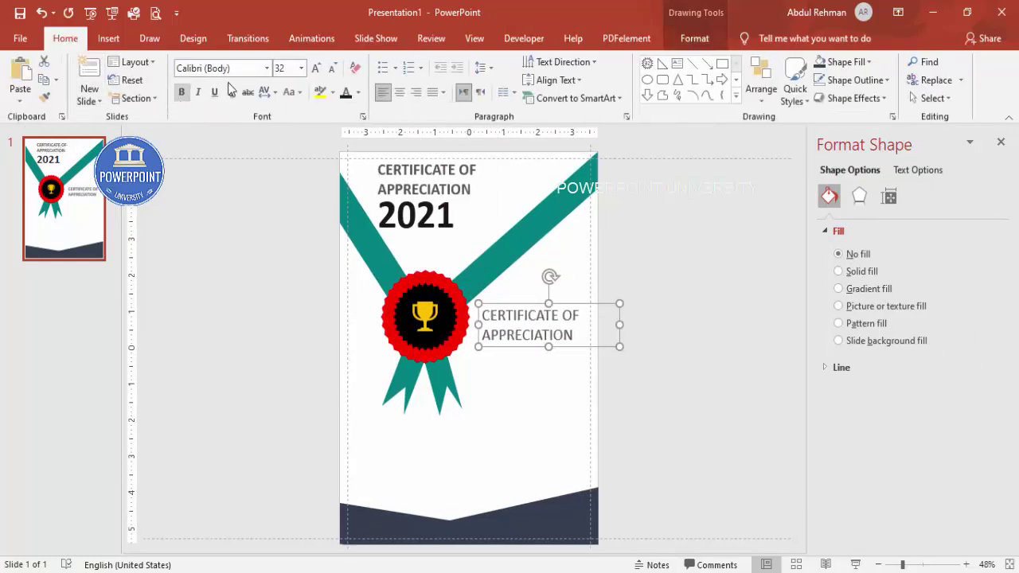
click(330, 70)
click(331, 69)
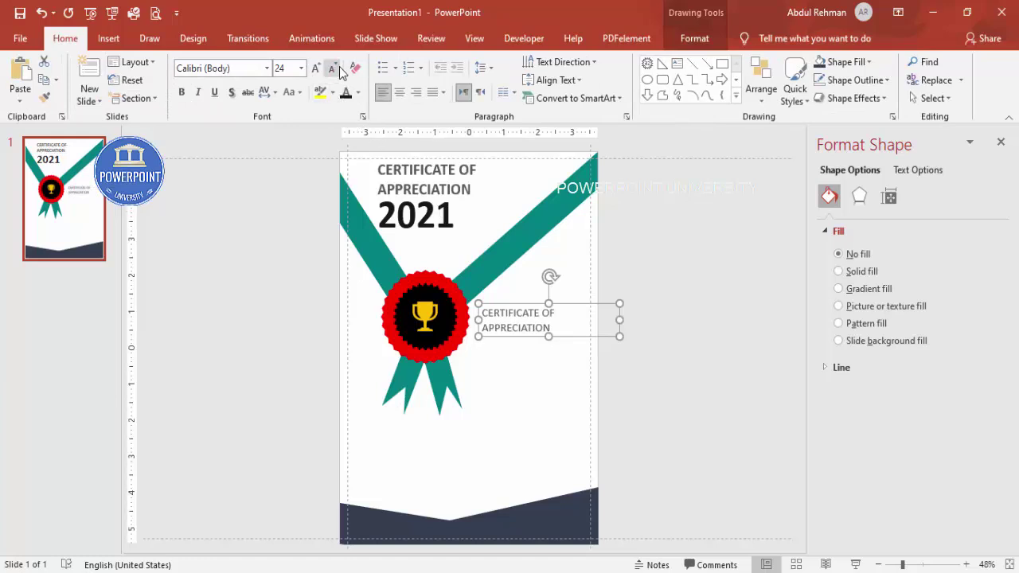
click(331, 69)
- Retype the copy as 'This certificate is awarded to', reduce it to 18 pt, and nudge it up
drag(481, 311, 634, 332)
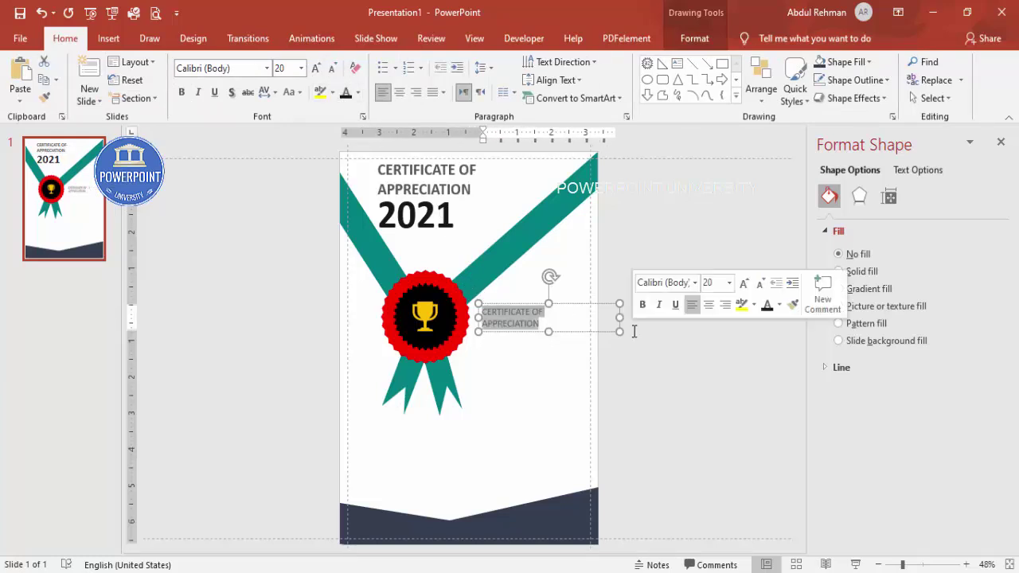
text(This certificate is awarded to)
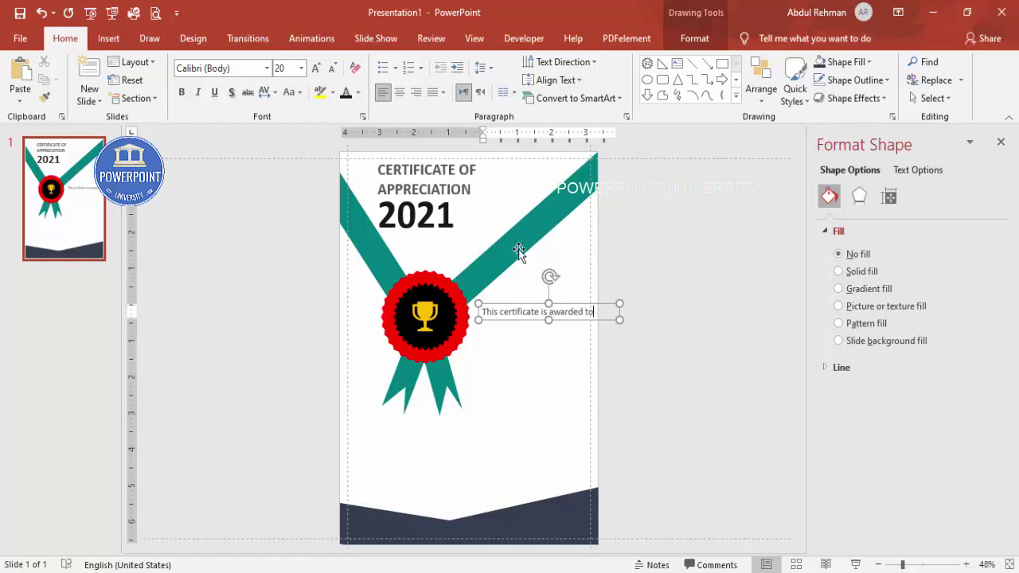
click(521, 300)
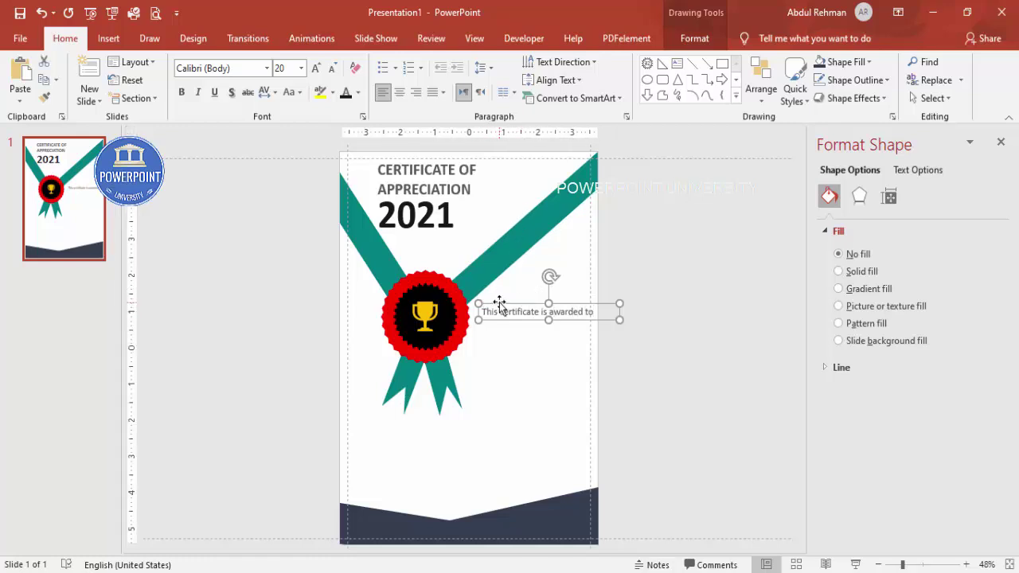
click(332, 69)
drag(578, 307, 577, 301)
- Duplicate the title below the awarded-to line, colour it teal, and retype it as 'EMPLOYEE NAME'
click(461, 191)
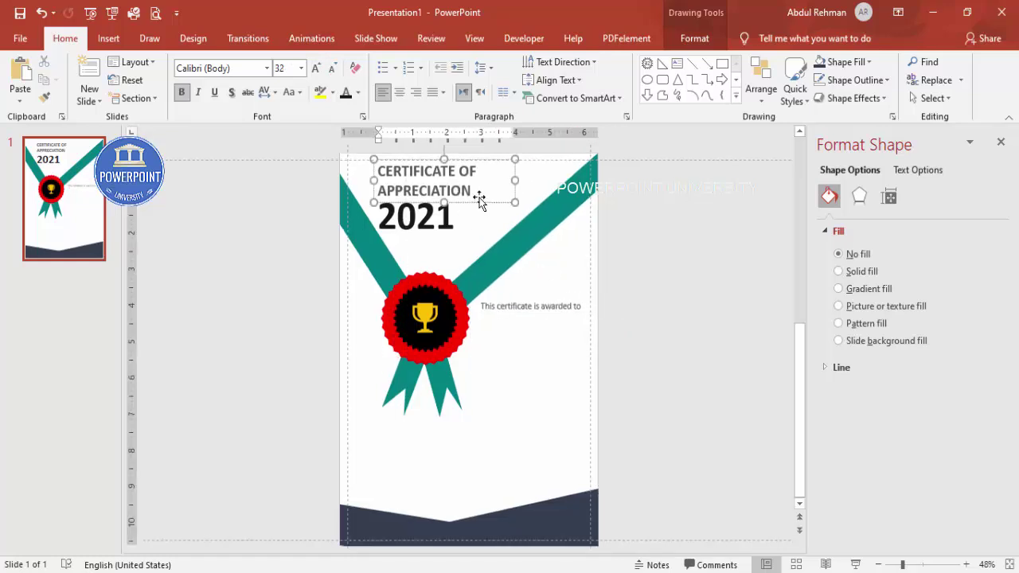
key(Up)
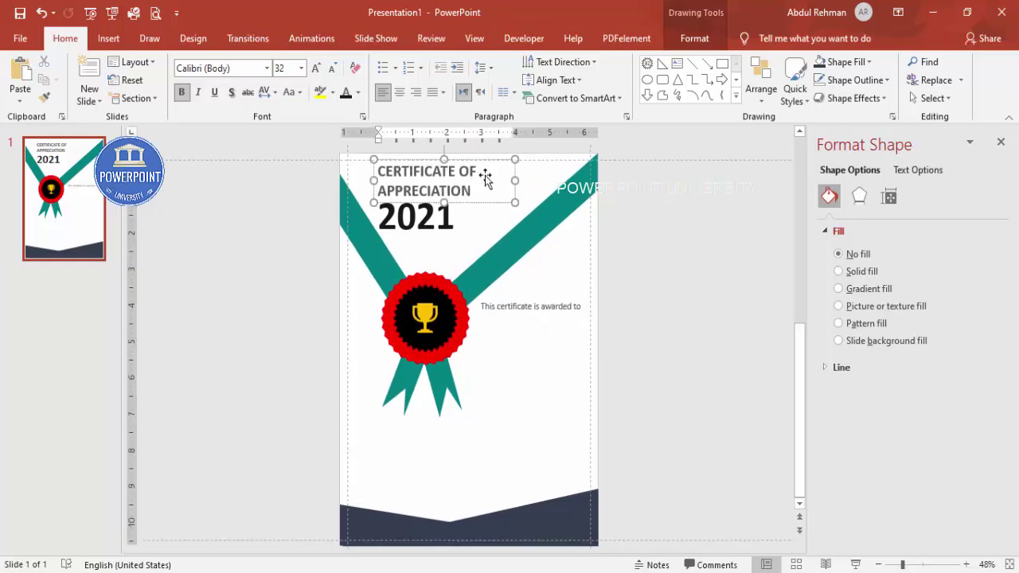
drag(493, 164, 614, 328)
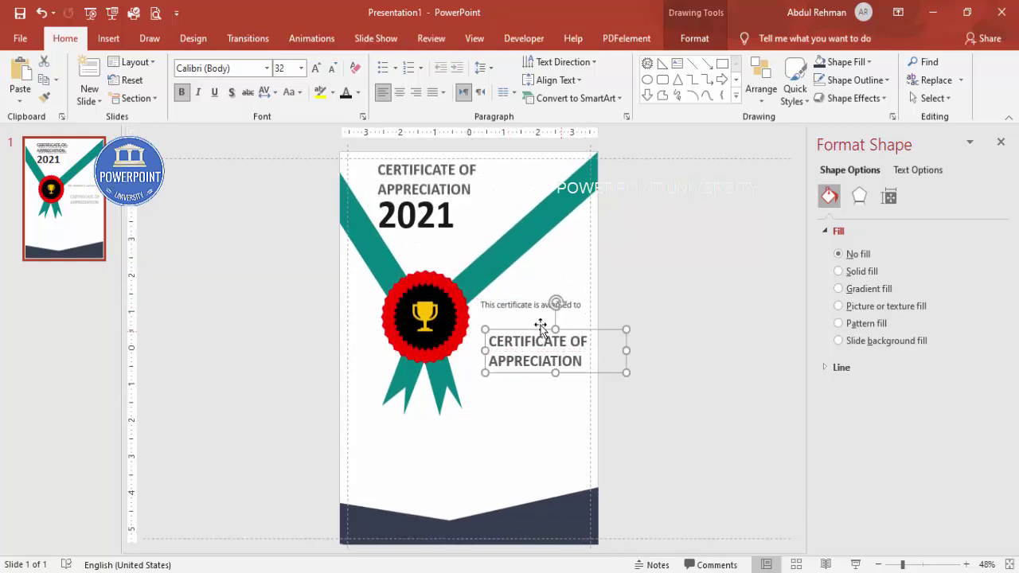
click(359, 93)
click(352, 249)
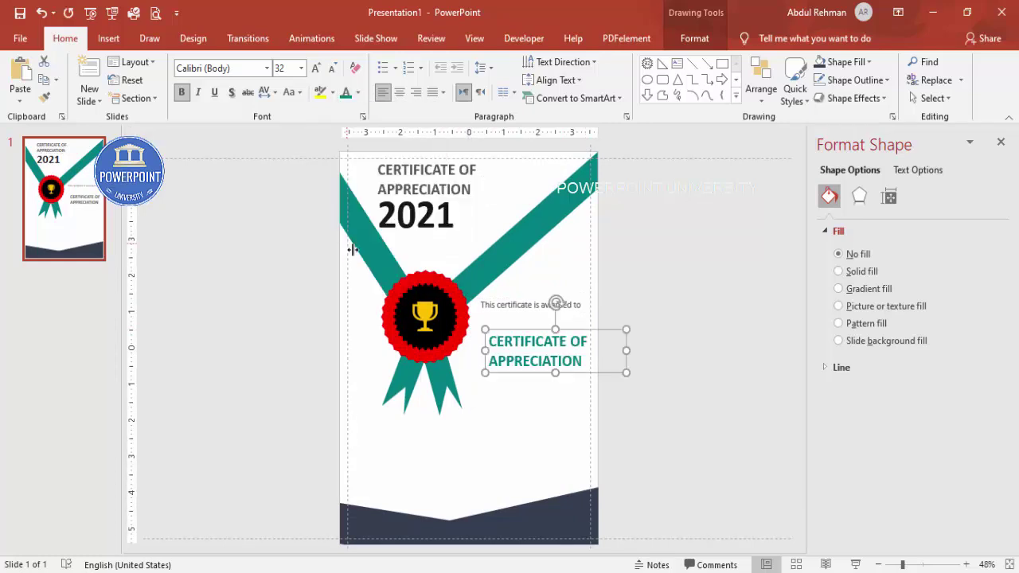
drag(504, 344, 644, 377)
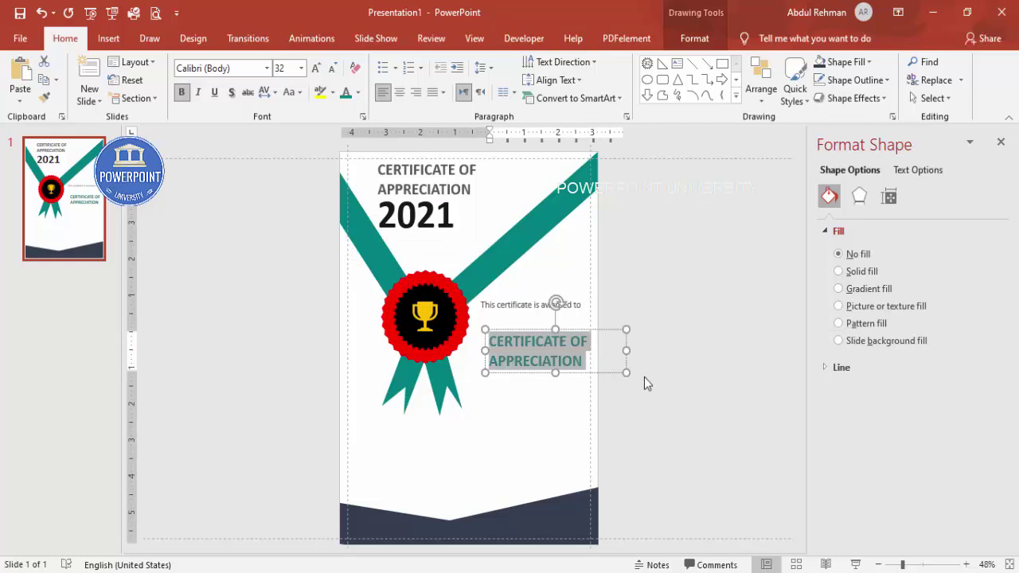
text(EMPLOYEE NAME)
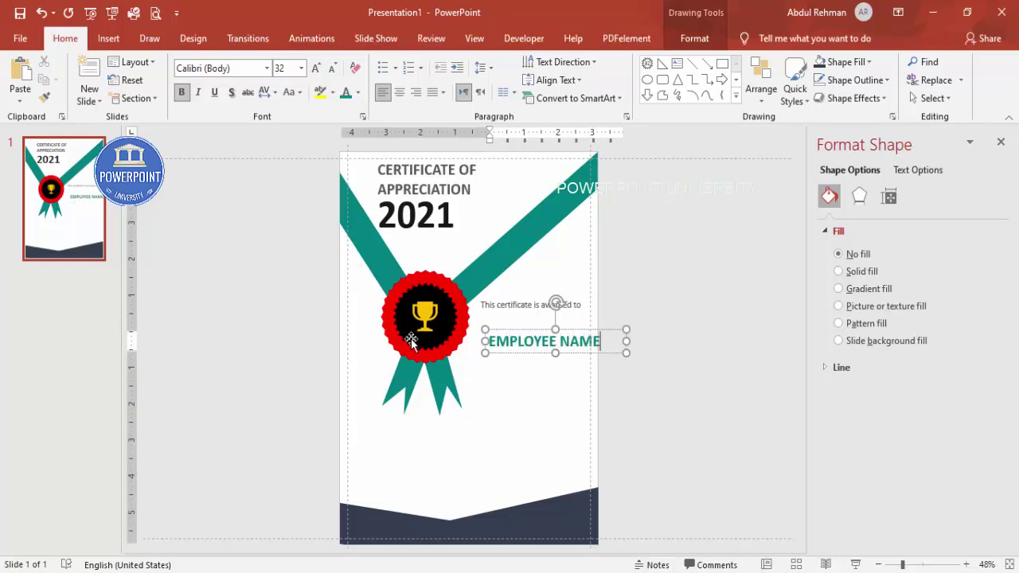
- Enlarge EMPLOYEE NAME to 36 pt, narrow it to wrap onto two lines, and align the awarded-to line
click(490, 328)
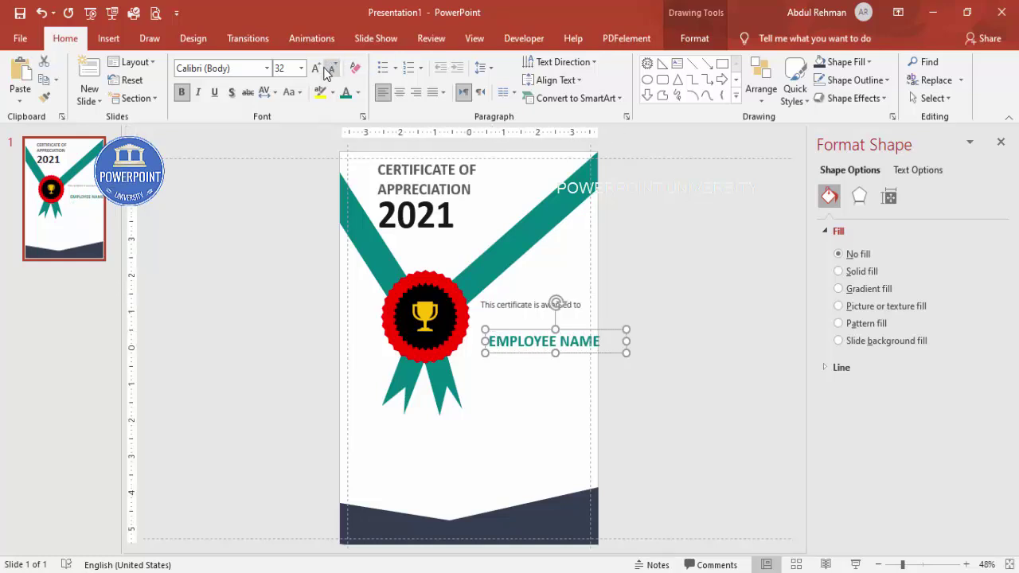
click(316, 68)
drag(518, 333, 505, 318)
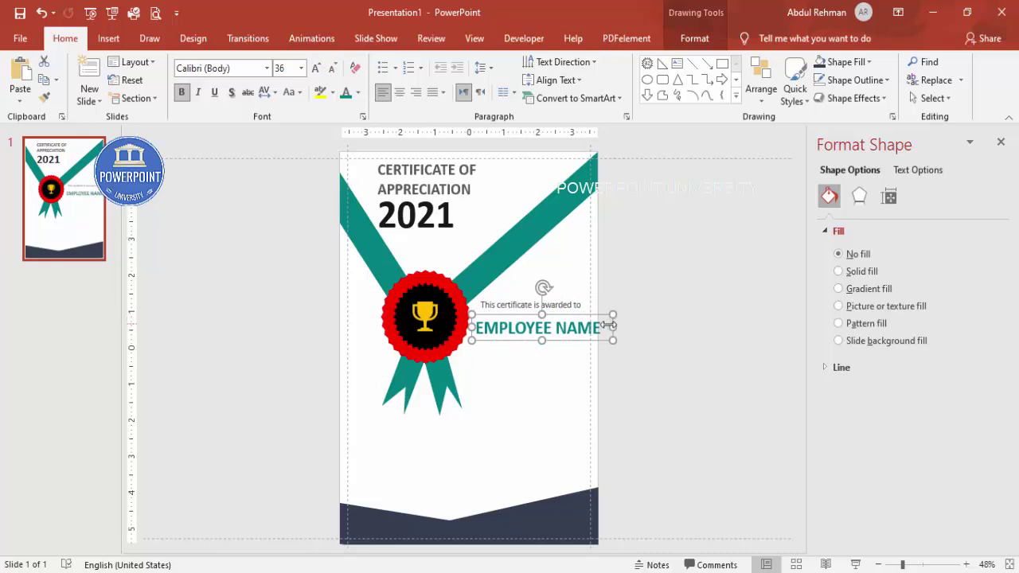
drag(612, 328, 598, 326)
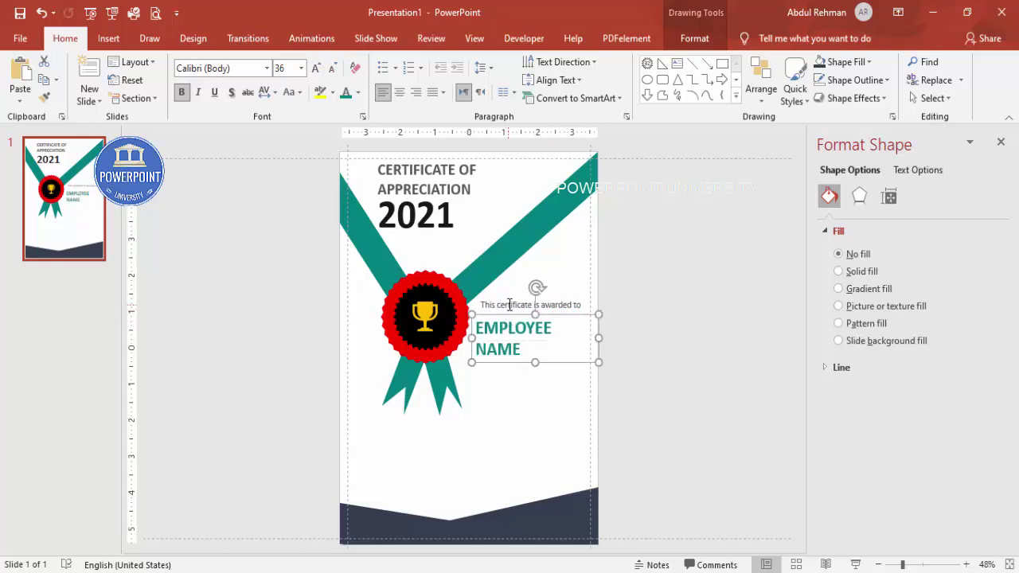
click(508, 302)
drag(508, 301, 499, 303)
click(539, 400)
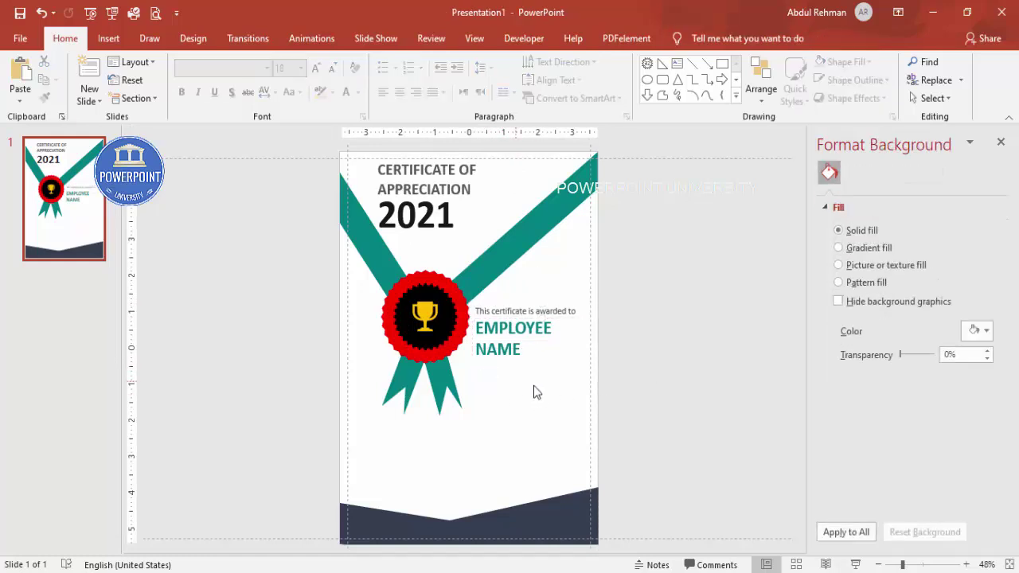
- Draw a text box below the employee name and fill it with =lorem(1) placeholder text
click(108, 39)
click(673, 79)
drag(488, 391, 644, 455)
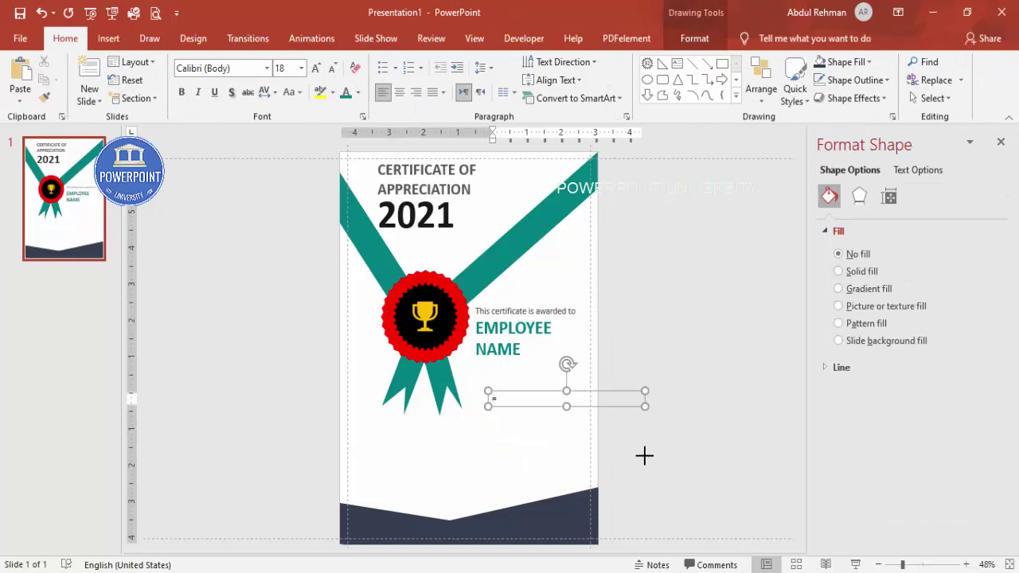
text(=lorem(1))
key(Return)
- Shrink the lorem paragraph to 16 pt, then move and narrow it to sit under the name
click(595, 391)
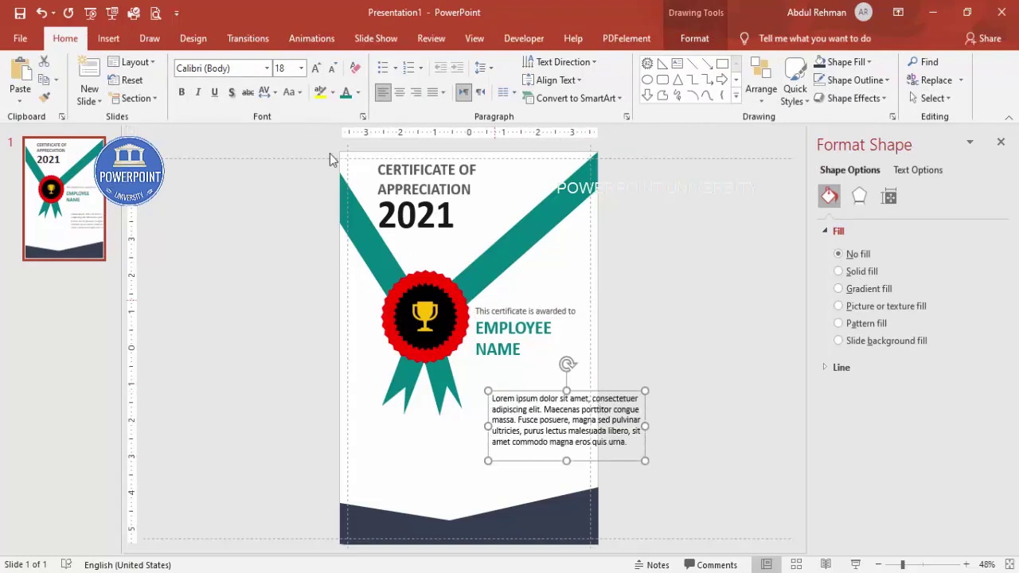
click(360, 96)
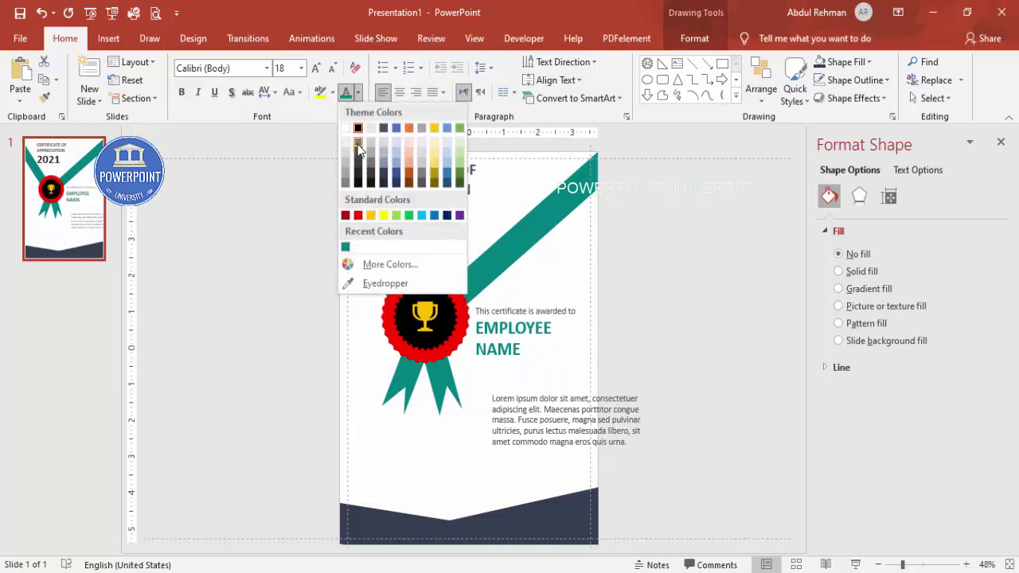
key(Escape)
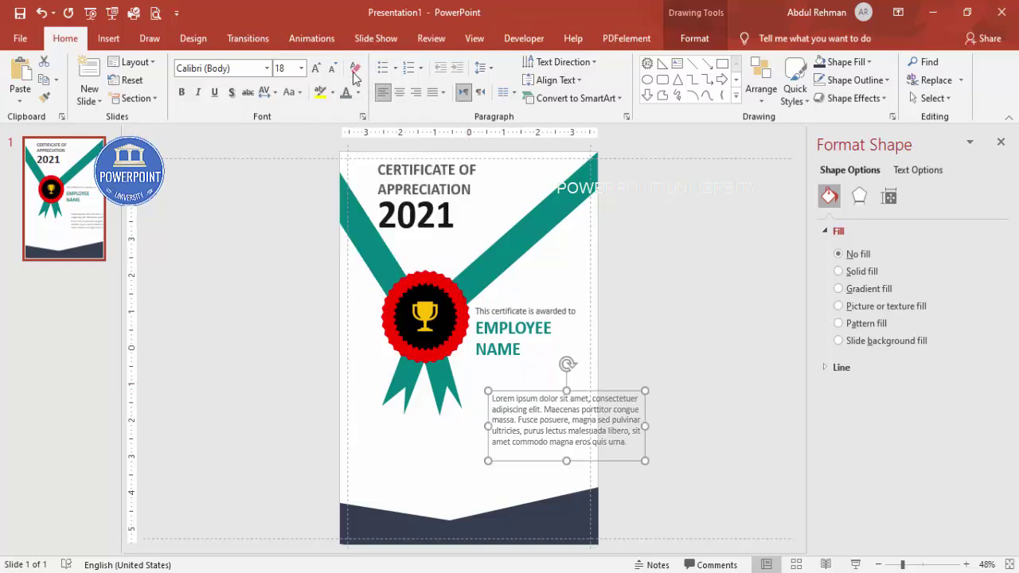
click(333, 68)
drag(585, 391, 569, 361)
drag(628, 392, 560, 365)
click(614, 398)
click(562, 379)
click(650, 362)
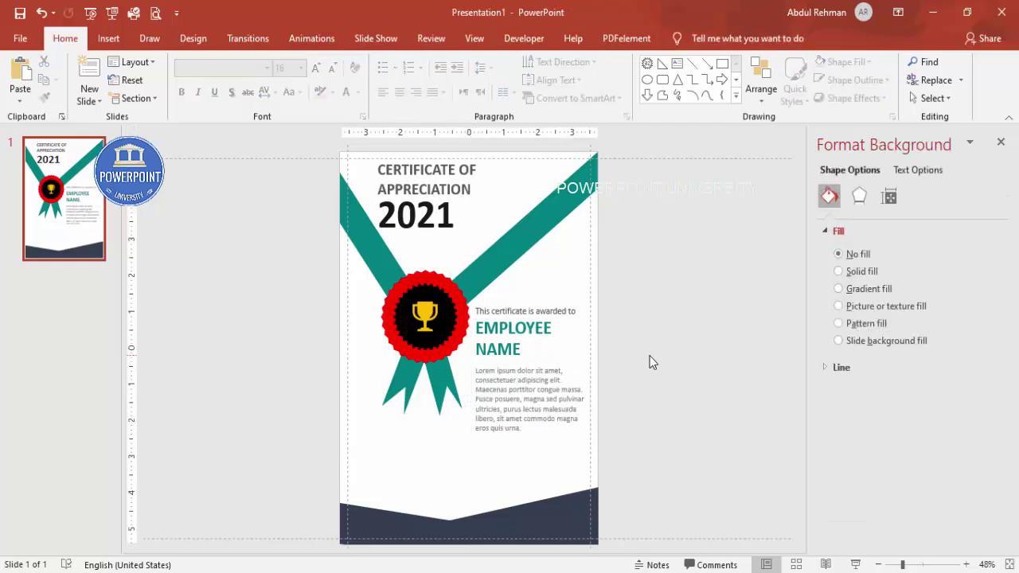
- Draw a small text box just above the dark band reading 'Signature'
click(108, 38)
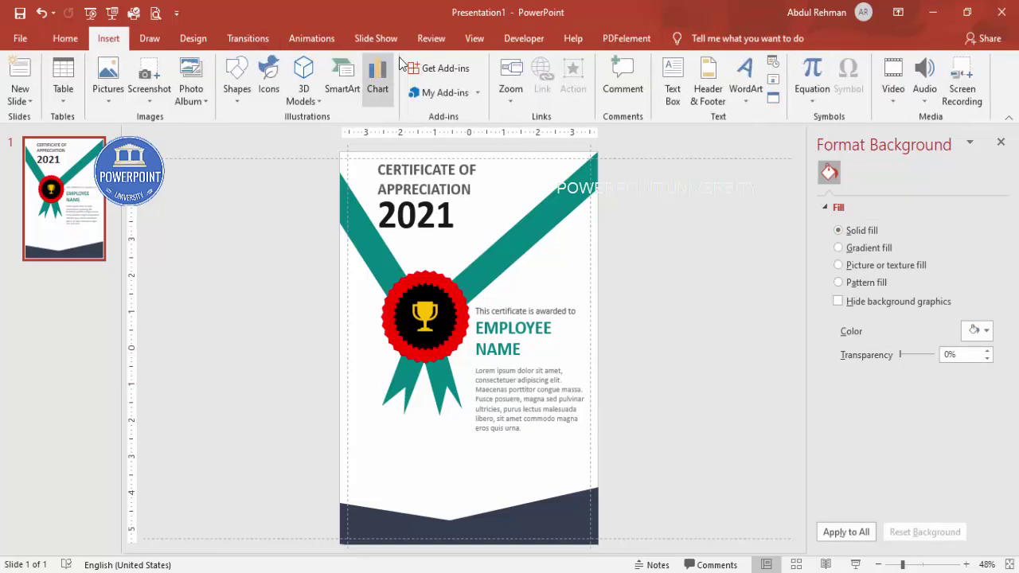
click(673, 79)
drag(479, 476, 568, 483)
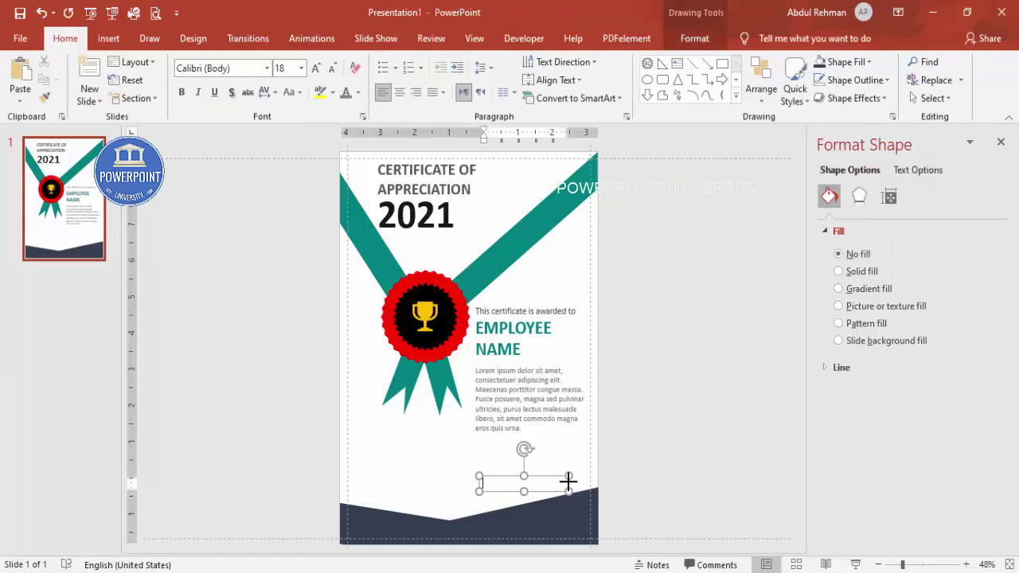
text(Signature)
click(544, 475)
click(112, 39)
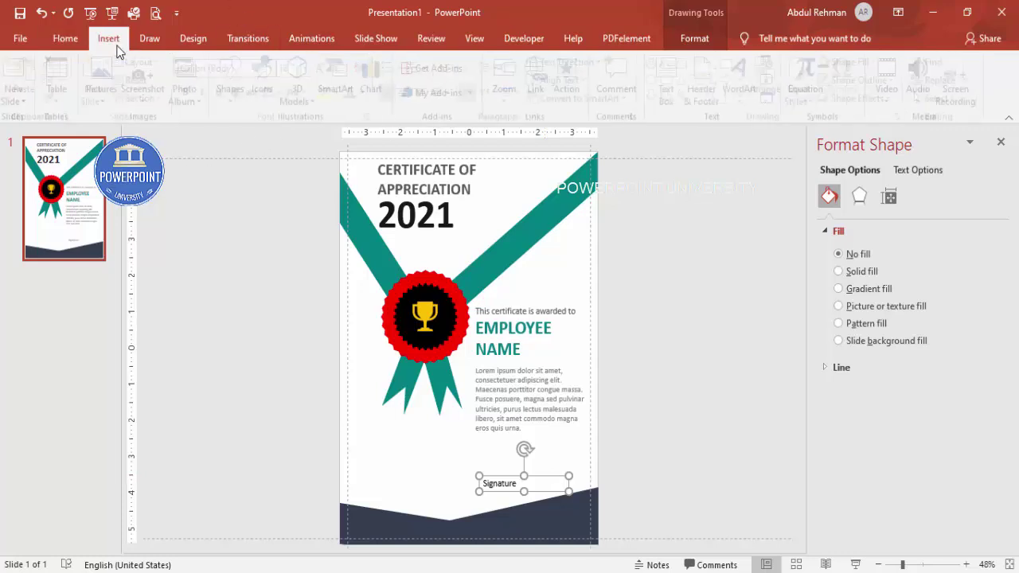
click(236, 87)
- Draw a horizontal grey line just above the Signature label
click(231, 182)
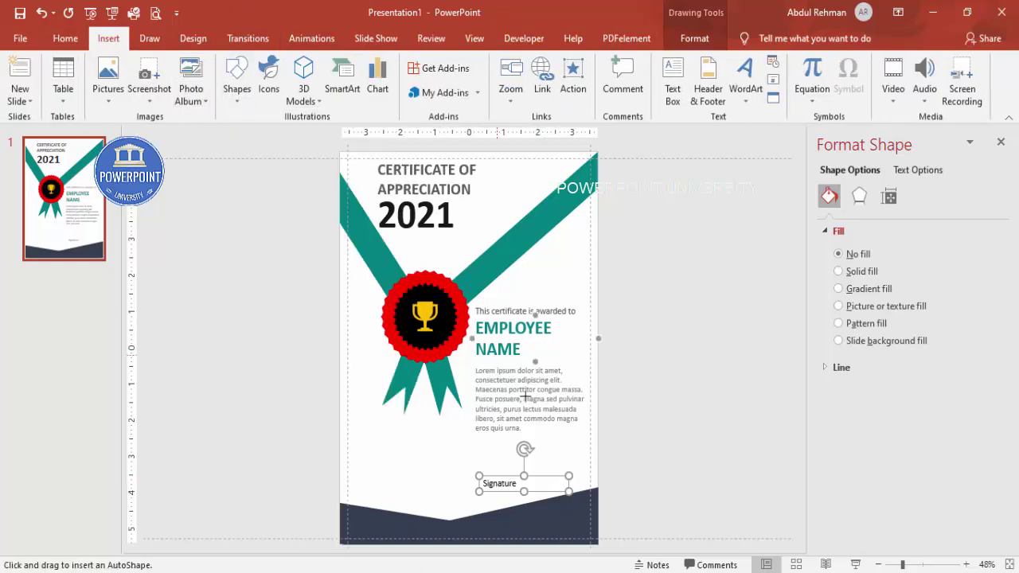
drag(481, 466, 557, 470)
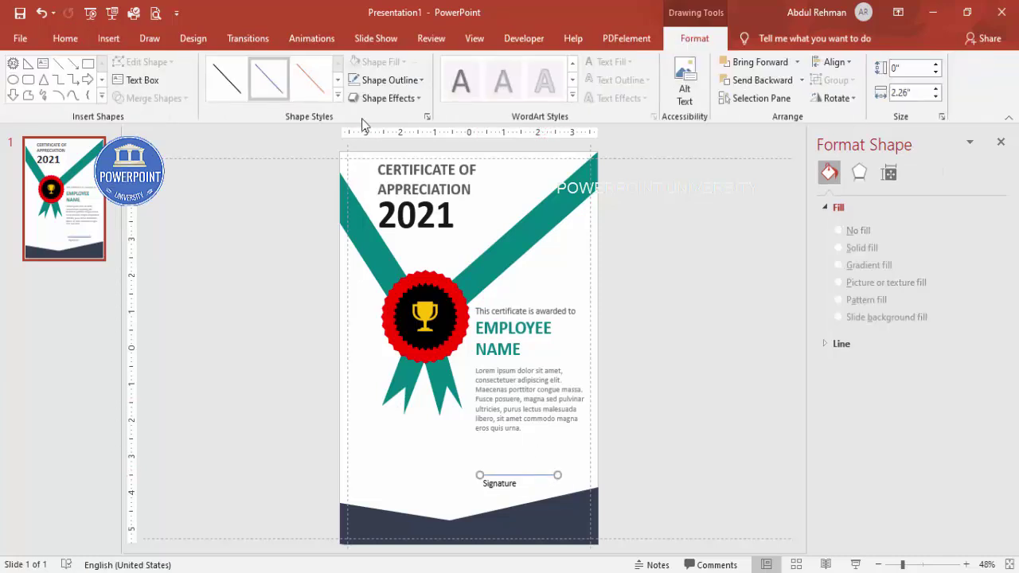
click(409, 81)
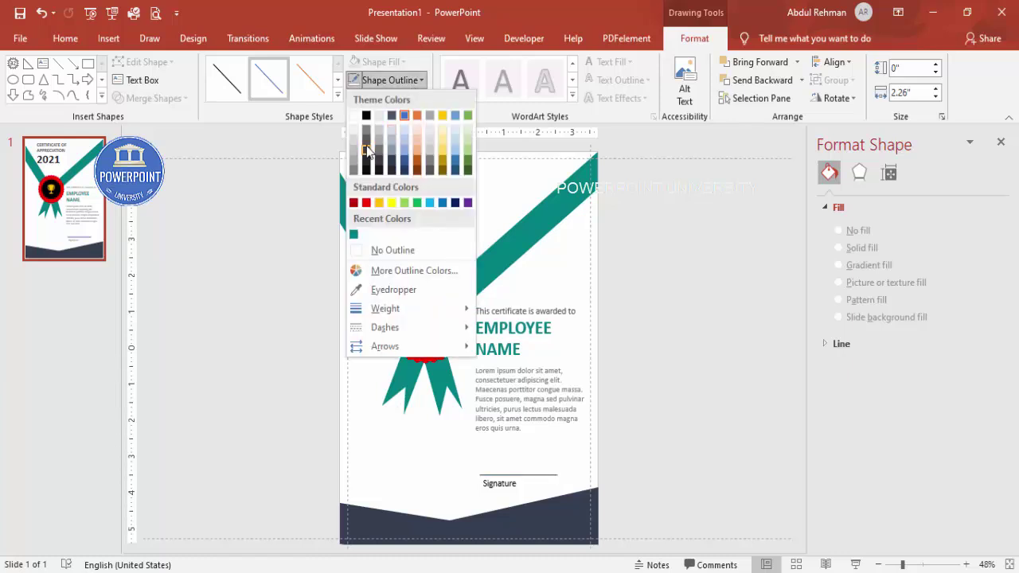
click(355, 170)
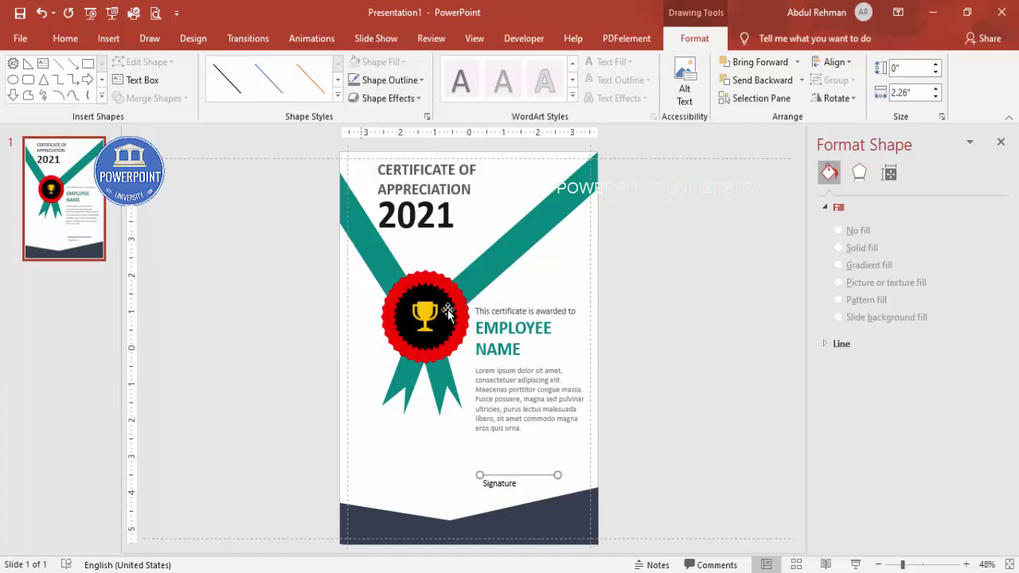
- Reduce the Signature label's font size by one step
click(515, 485)
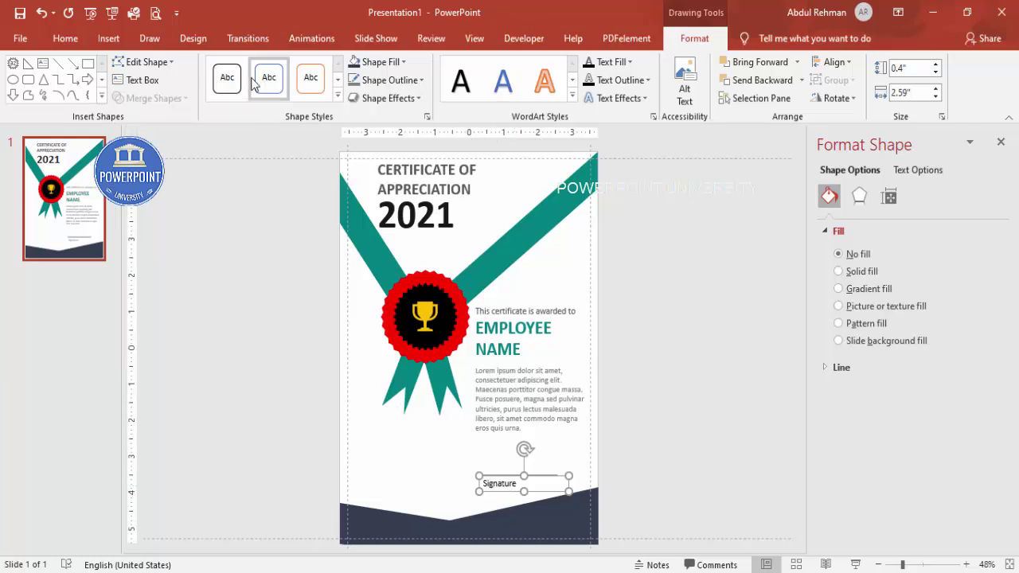
click(66, 39)
click(332, 68)
click(636, 398)
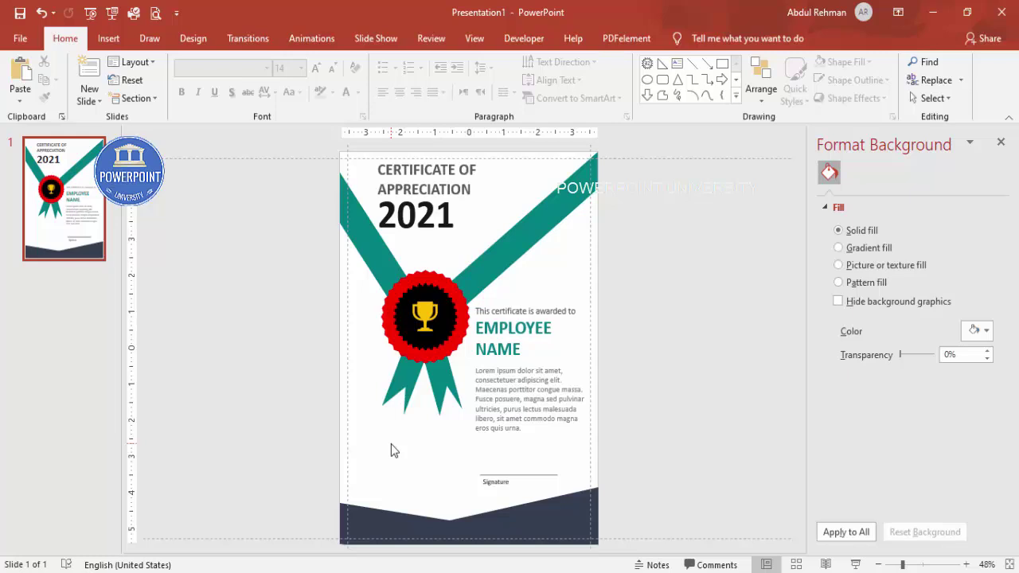
- Draw a small circle at the lower left with no outline and a light grey fill
click(107, 40)
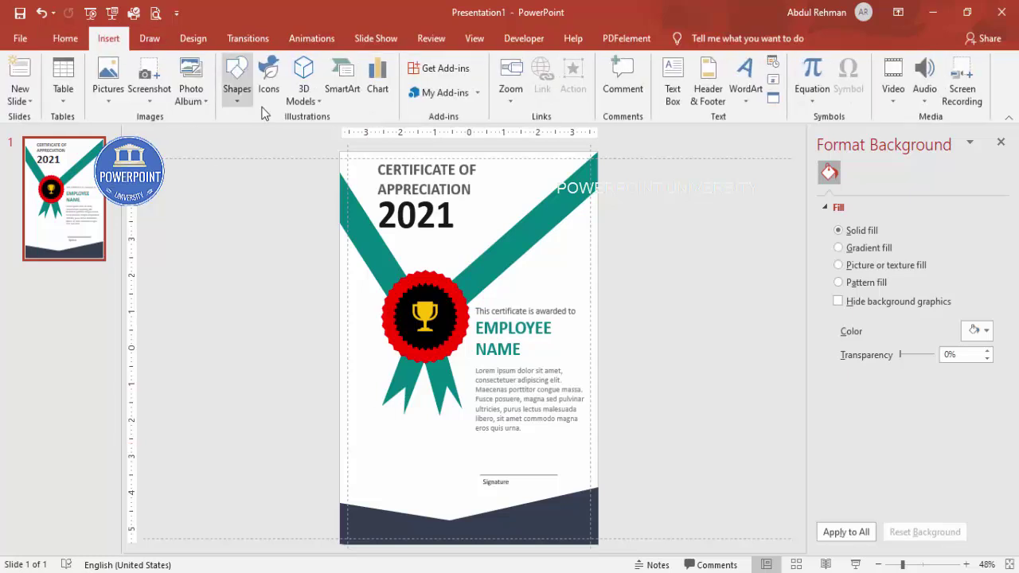
click(237, 83)
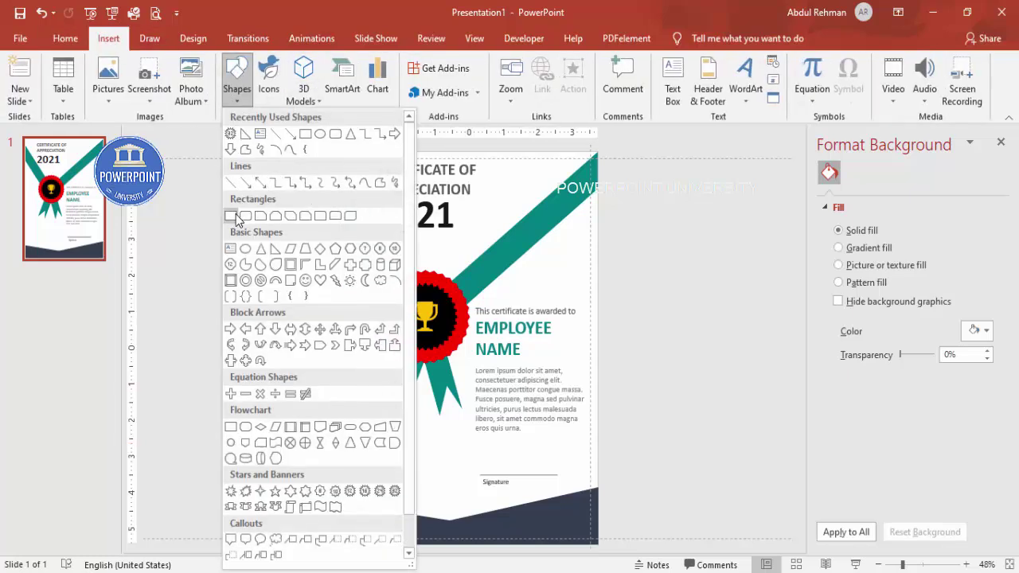
click(243, 245)
mouse_move(377, 427)
mouse_down()
mouse_move(415, 461)
mouse_move(389, 450)
mouse_up()
click(386, 80)
click(401, 250)
click(387, 62)
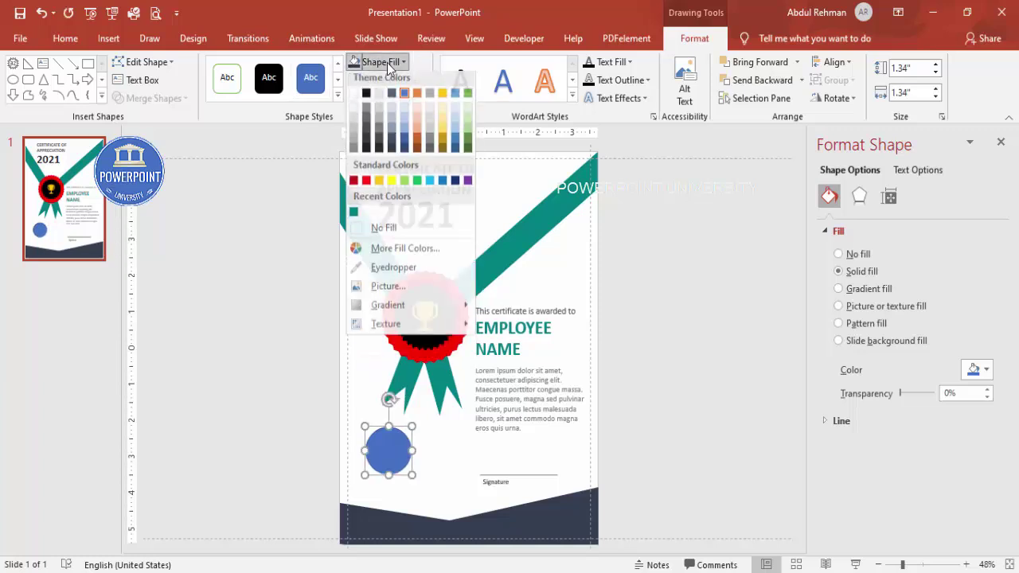
click(352, 123)
- Label the circle 'Logo' in black text and move it lower on the certificate
text(Logo)
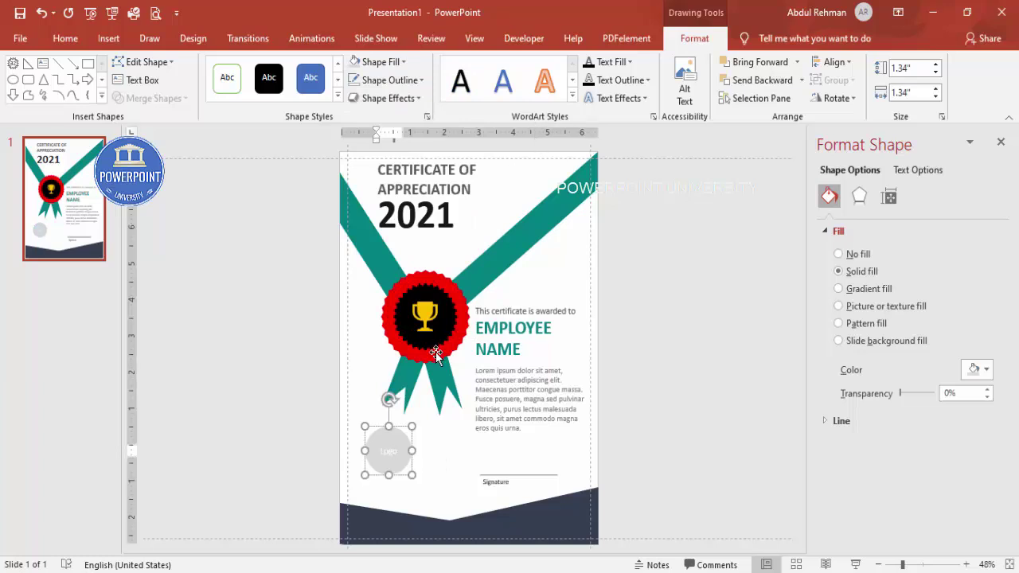
click(402, 426)
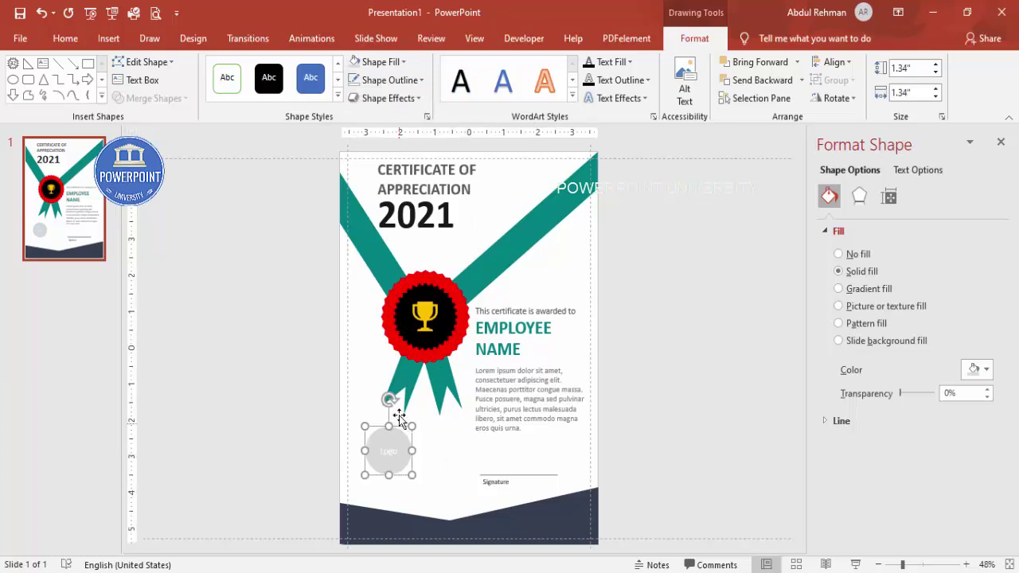
click(65, 39)
click(358, 92)
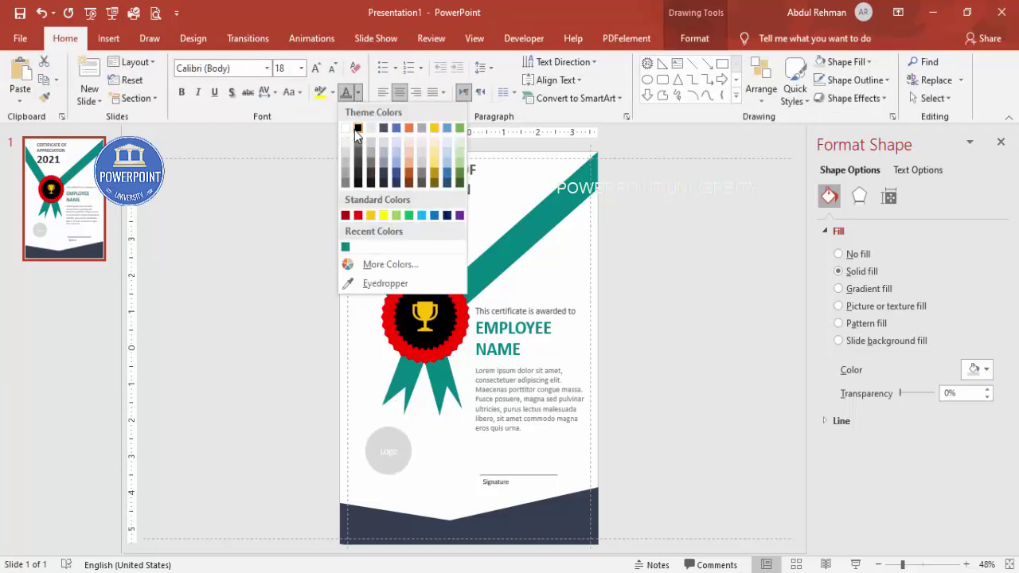
click(358, 129)
drag(398, 435, 395, 447)
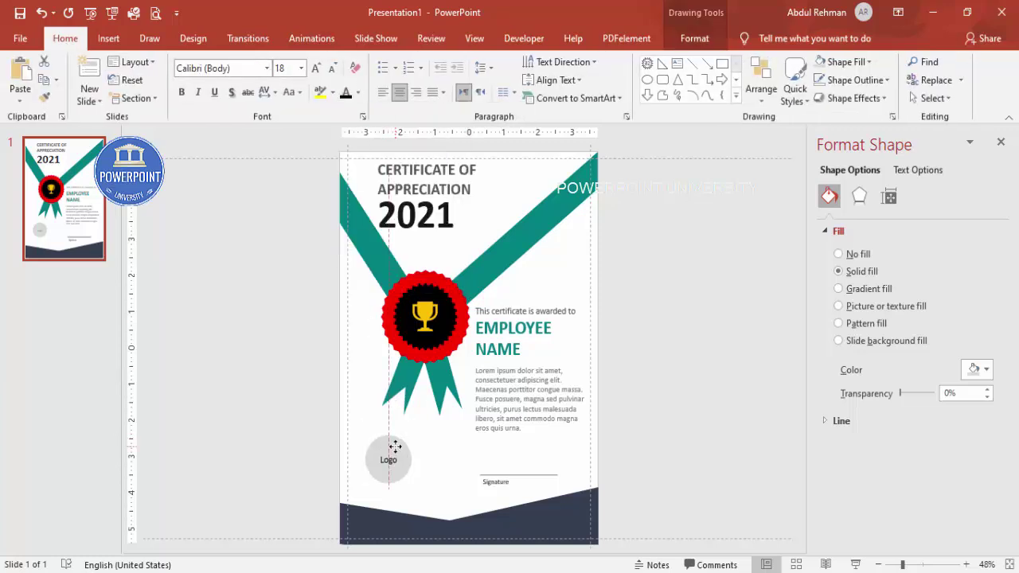
click(625, 327)
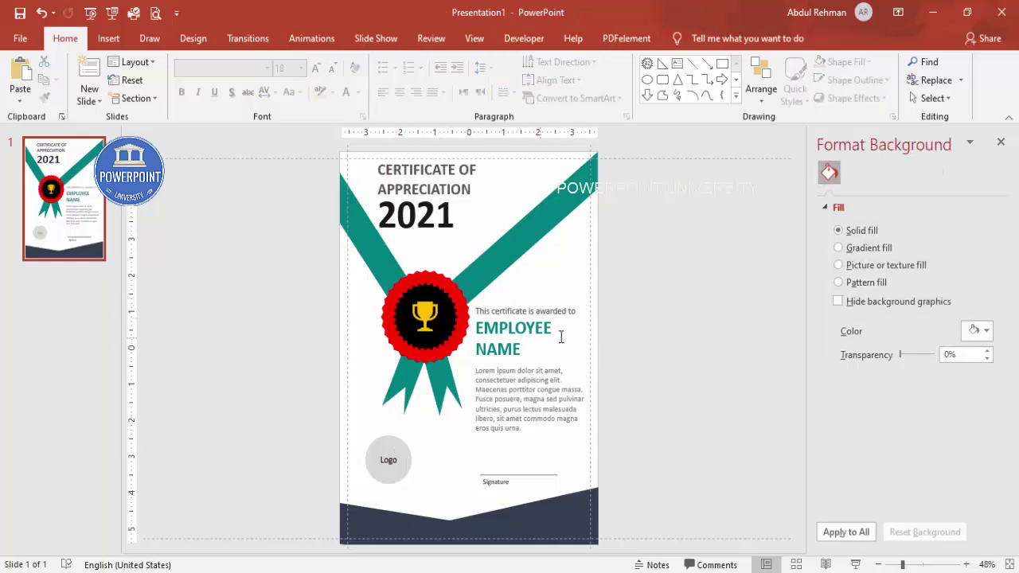
click(109, 39)
- Draw a full-slide rectangle with no outline and white fill, and send it to back
click(237, 104)
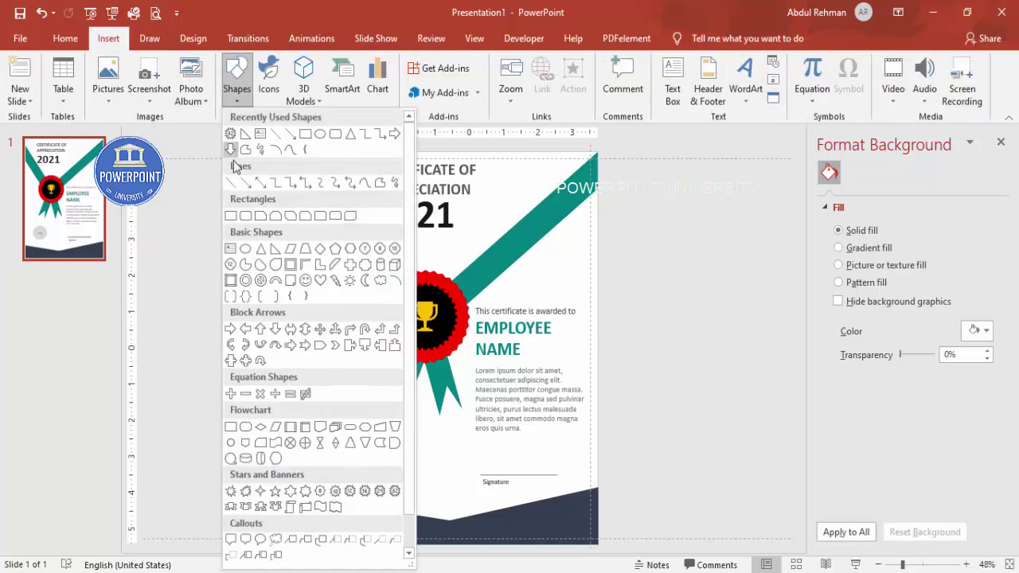
click(231, 216)
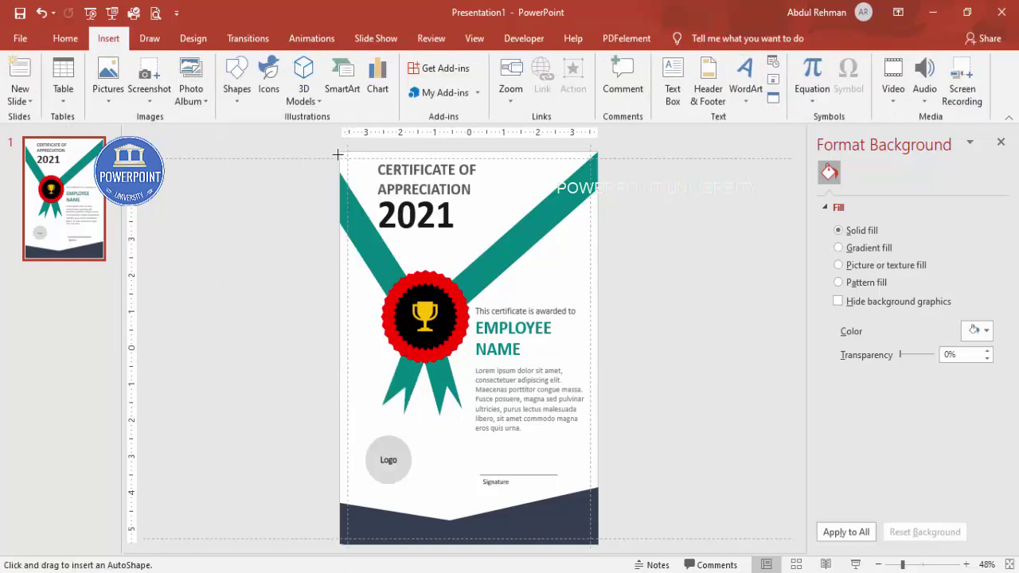
drag(340, 152, 597, 544)
click(387, 80)
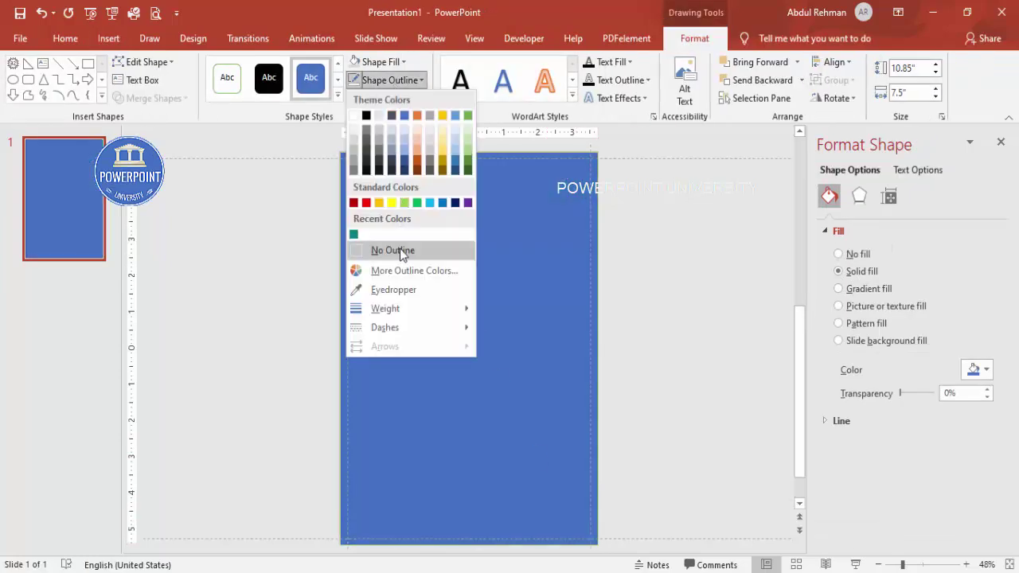
click(400, 249)
click(398, 62)
click(356, 95)
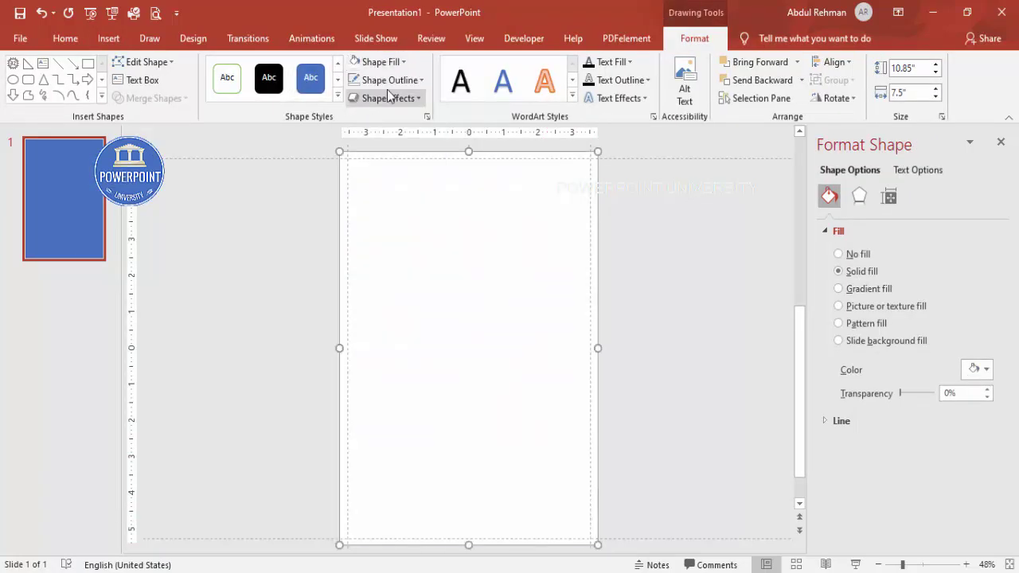
click(797, 80)
click(765, 118)
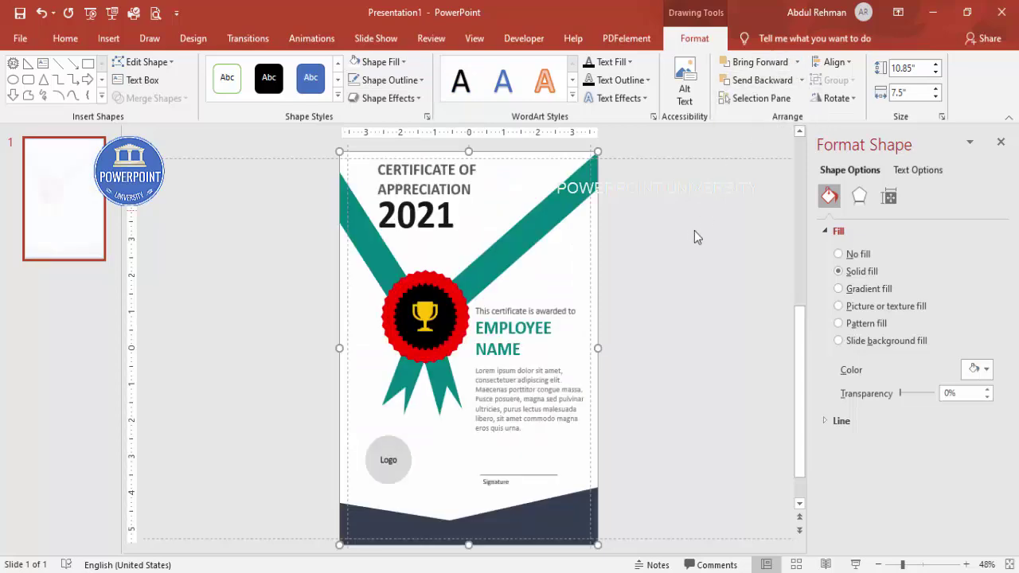
click(695, 255)
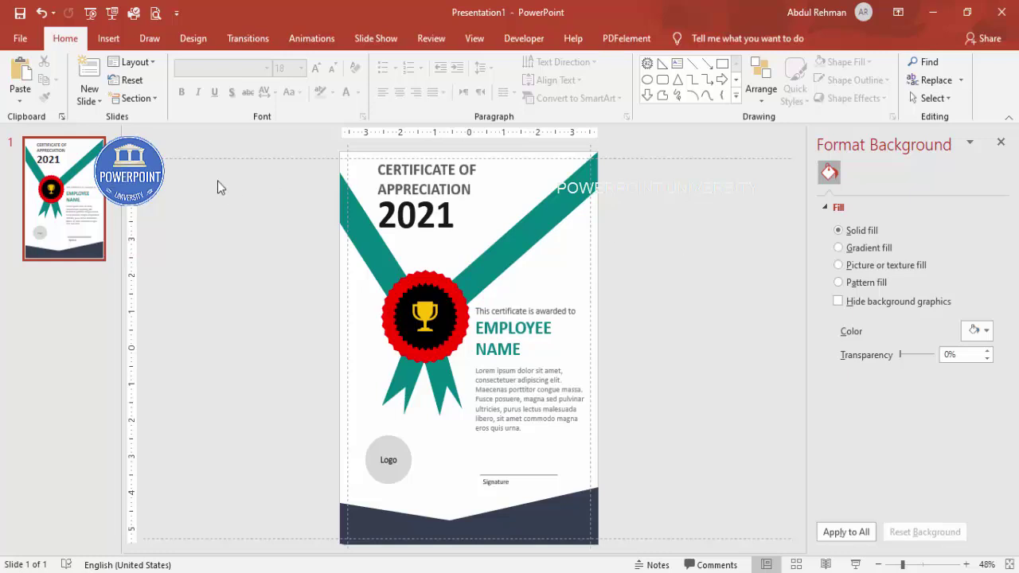
- Export the slide via Create PDF/XPS as Presentation1.pdf in Documents, keeping the PDF type
click(20, 38)
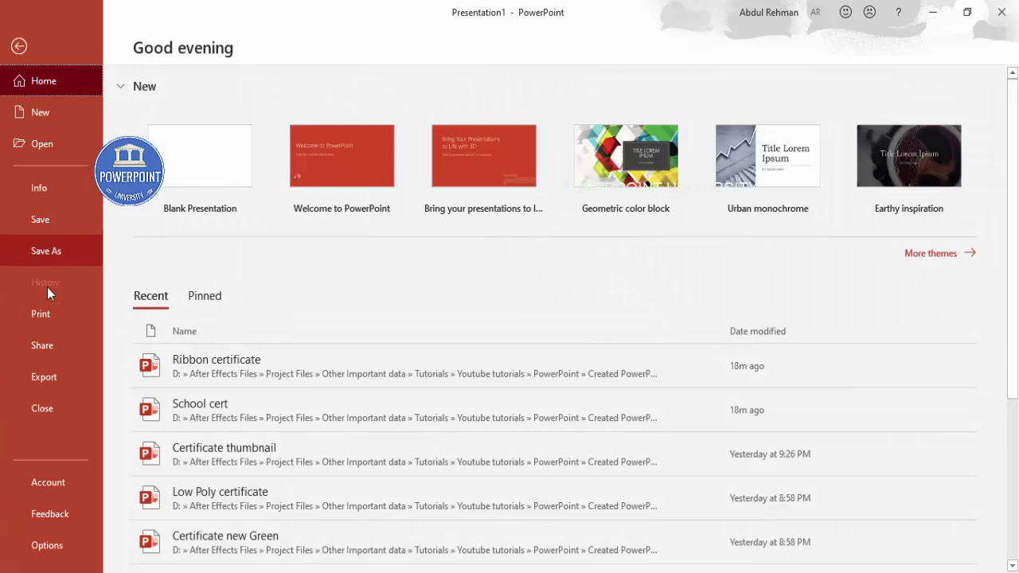
click(45, 376)
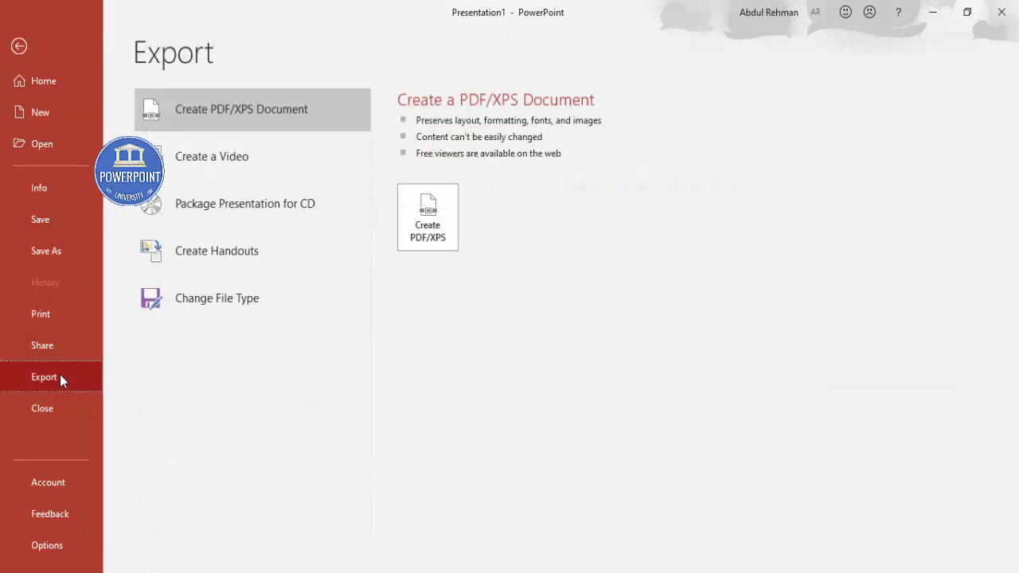
click(423, 217)
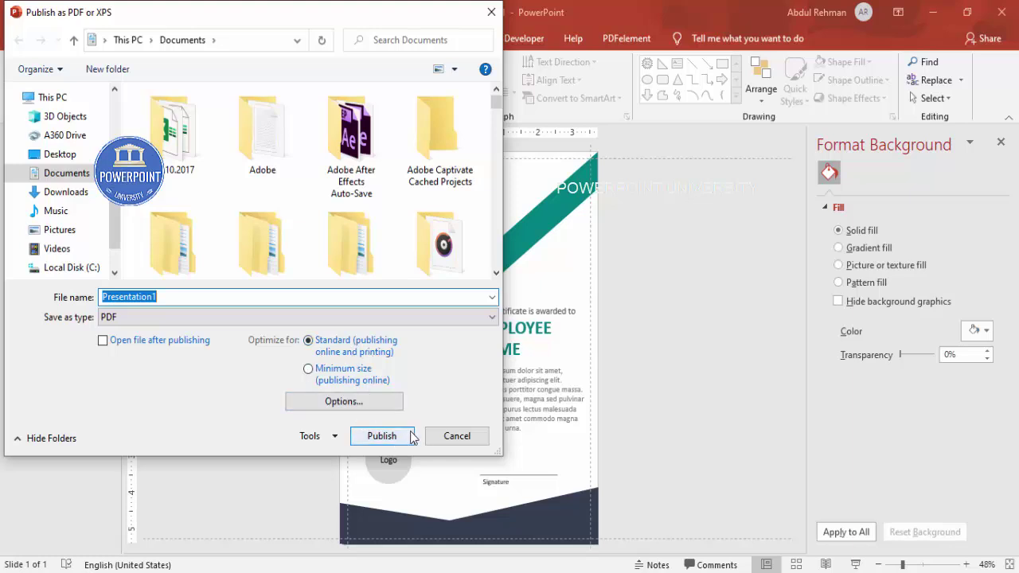
click(457, 437)
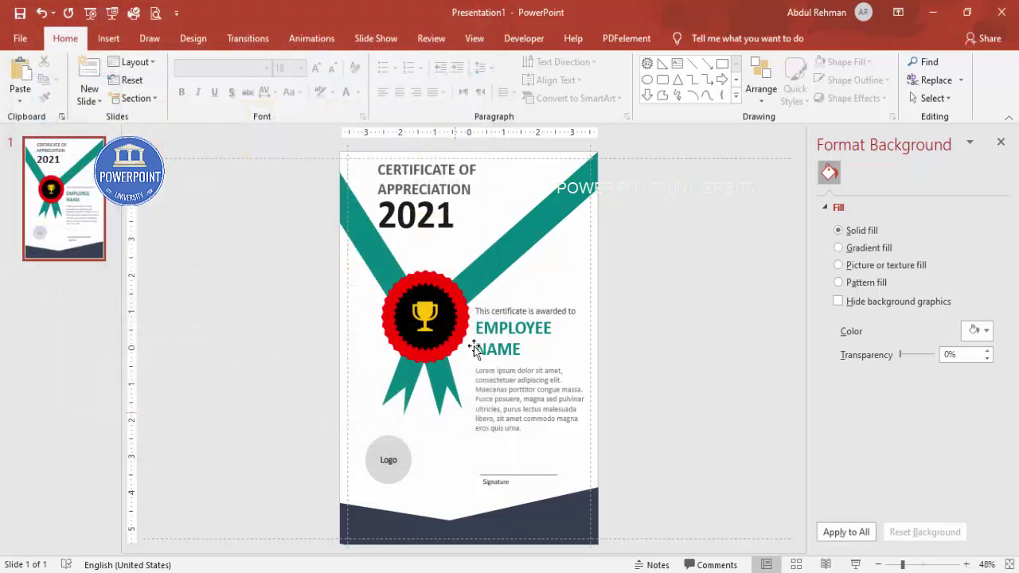